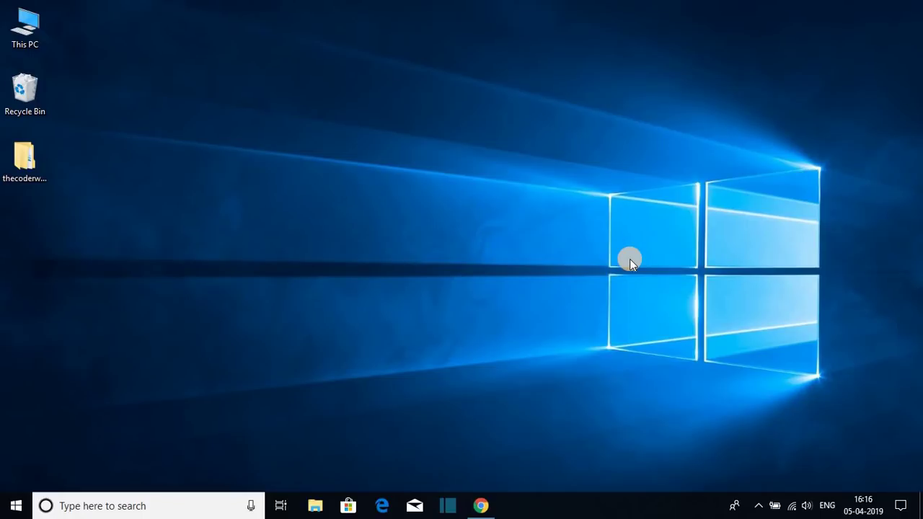
- Return to Chrome and open the Eclipse Foundation downloads page showing Eclipse IDE 2019-03
left_click(480, 506)
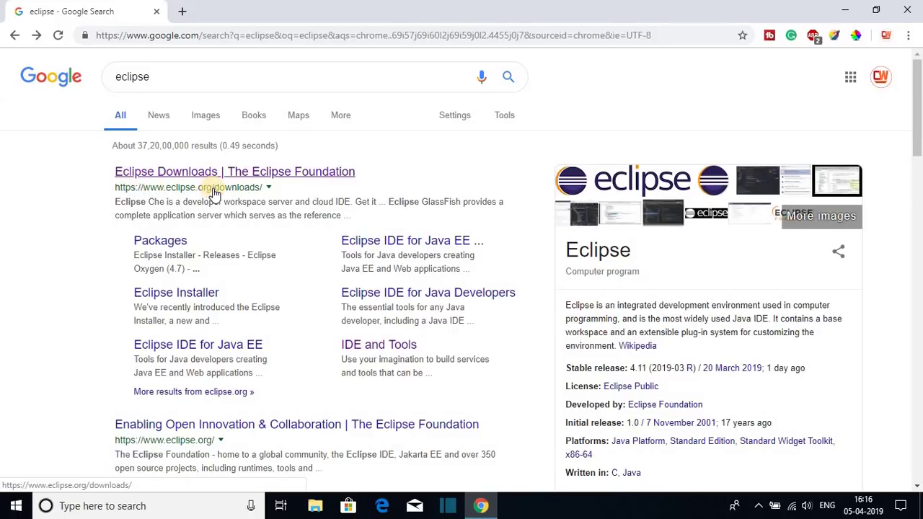
left_click(231, 176)
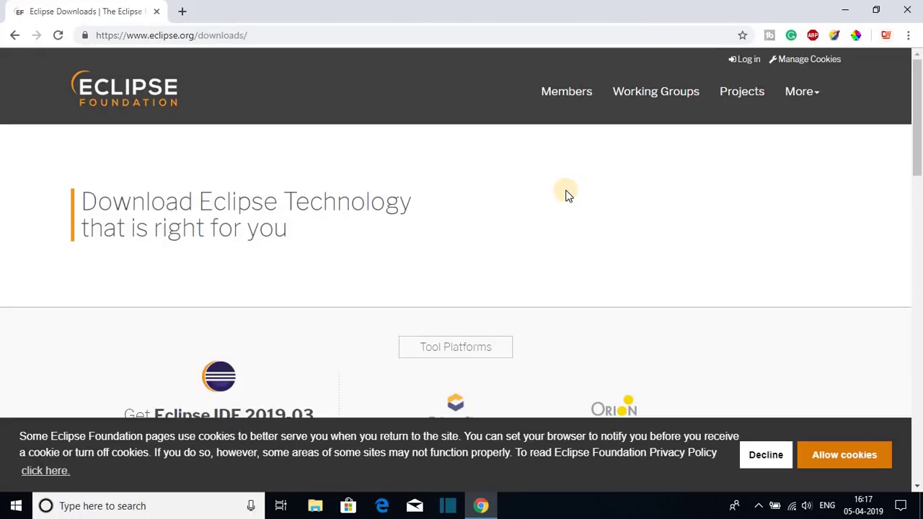
scroll(548, 199, "down", 2)
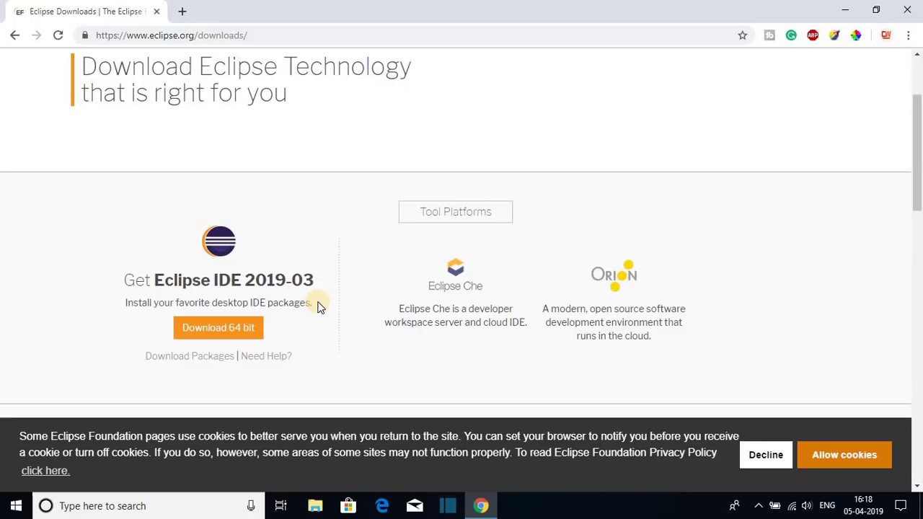
- Download the 64-bit eclipse-inst-win64.exe installer from the mirror and launch it
left_click(218, 336)
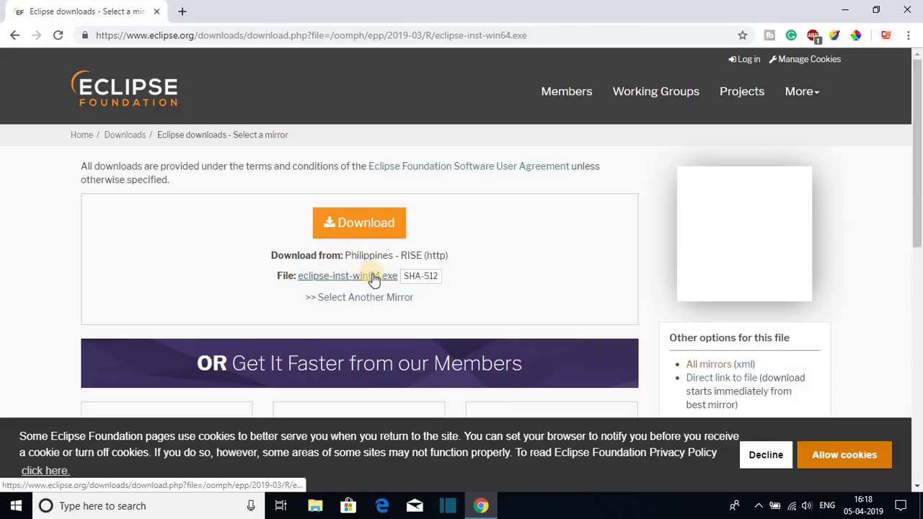
left_click(379, 229)
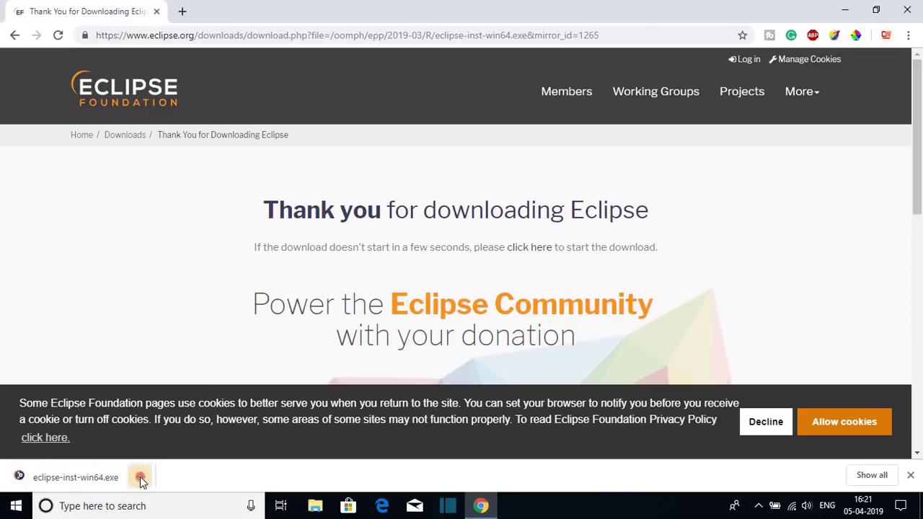
left_click(140, 477)
left_click(180, 393)
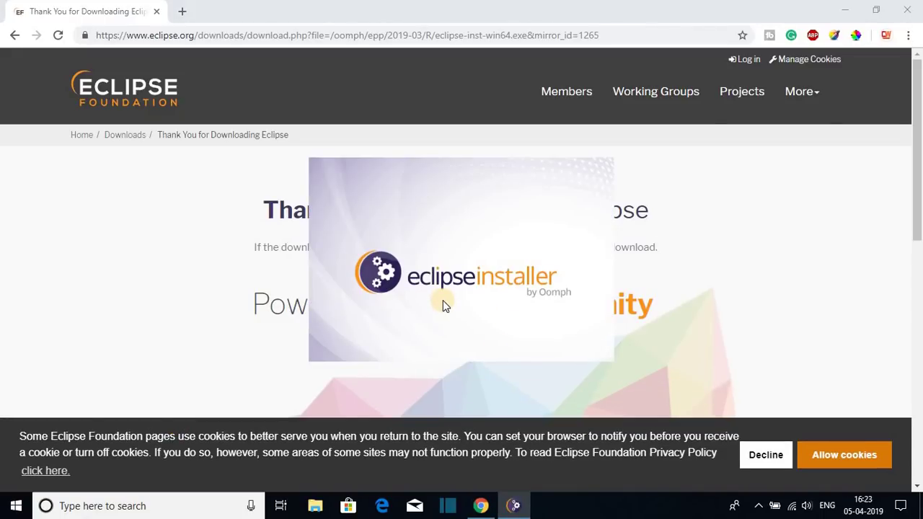
- Minimize Chrome and browse the Eclipse Installer's package list, ending back at the top
left_click(846, 9)
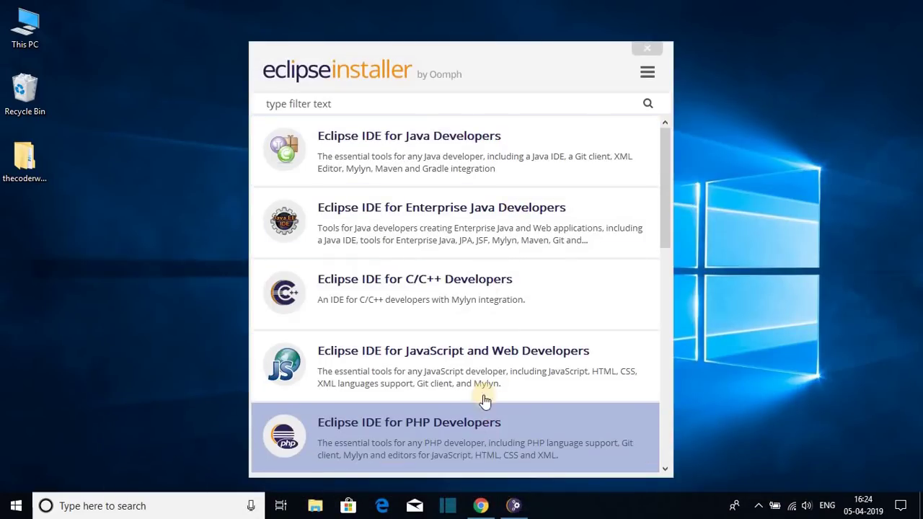
scroll(514, 185, "down", 3)
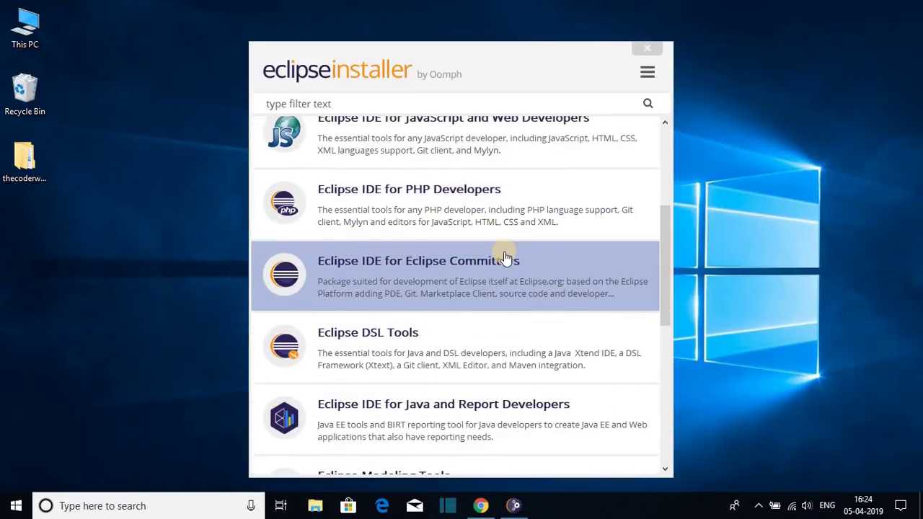
scroll(504, 252, "up", 3)
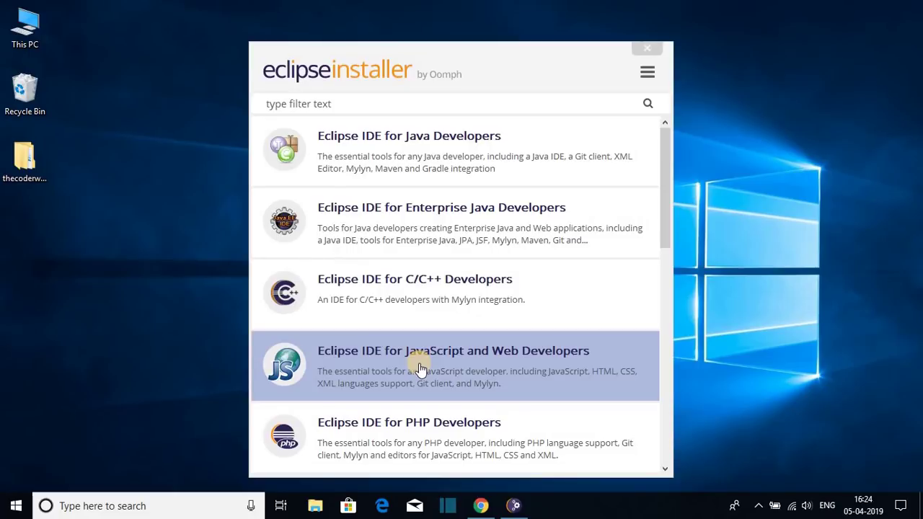
scroll(553, 364, "down", 1)
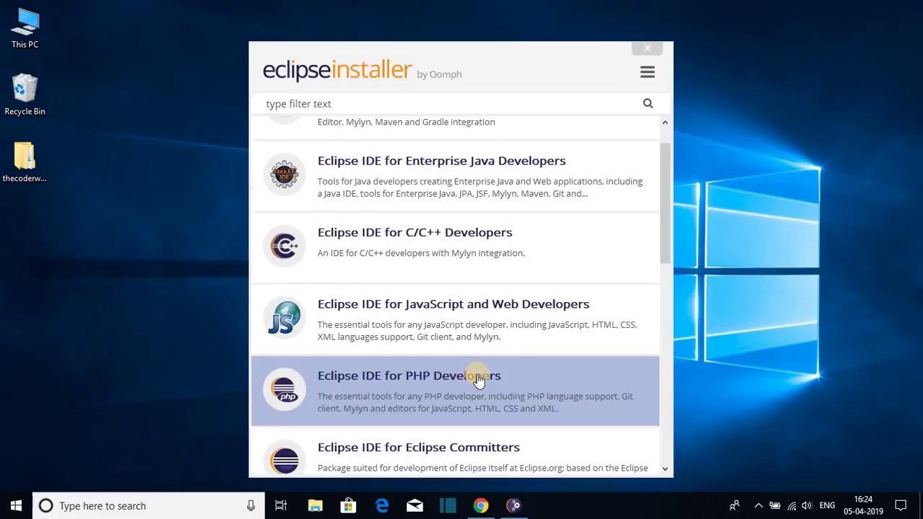
scroll(478, 381, "down", 2)
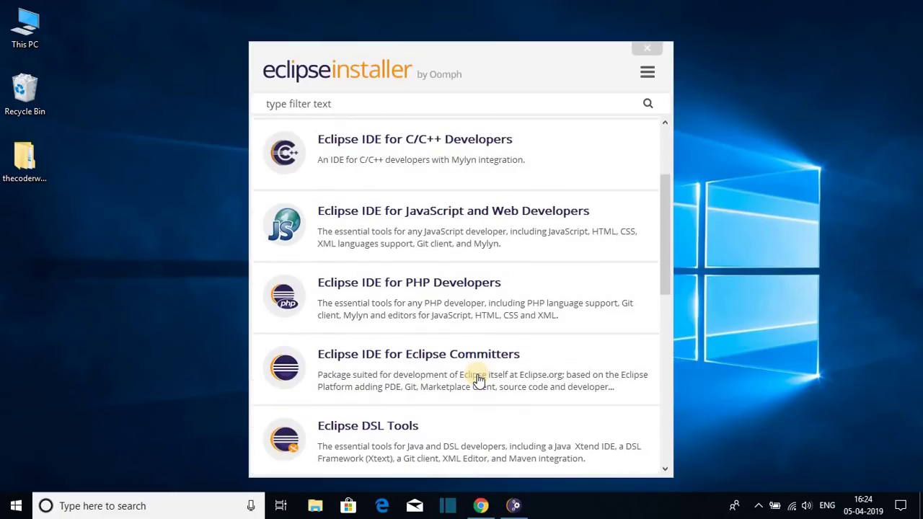
scroll(545, 315, "up", 3)
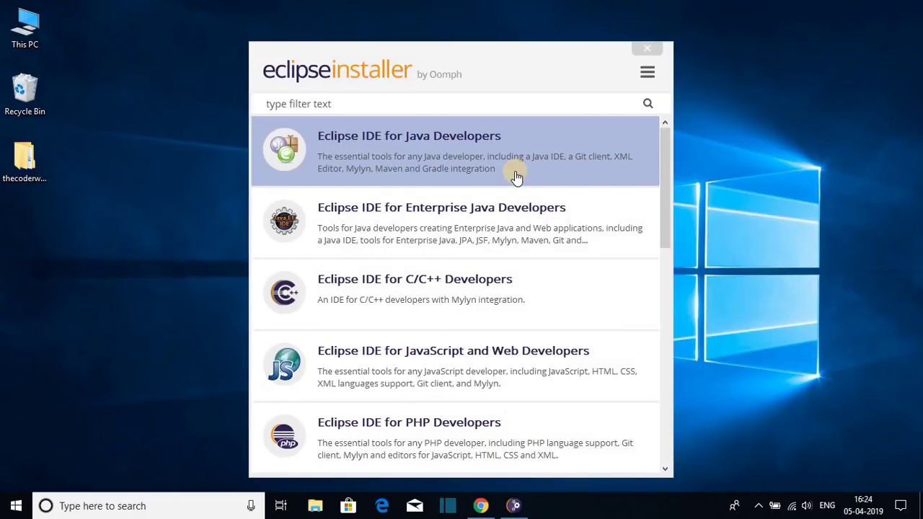
- Install Eclipse IDE for Java Developers into the default java-2019-03 folder
left_click(424, 145)
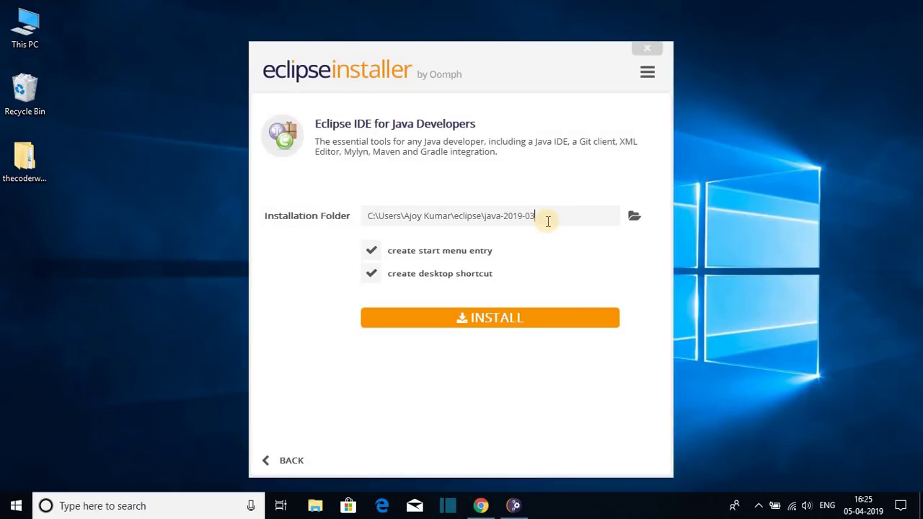
left_click(635, 218)
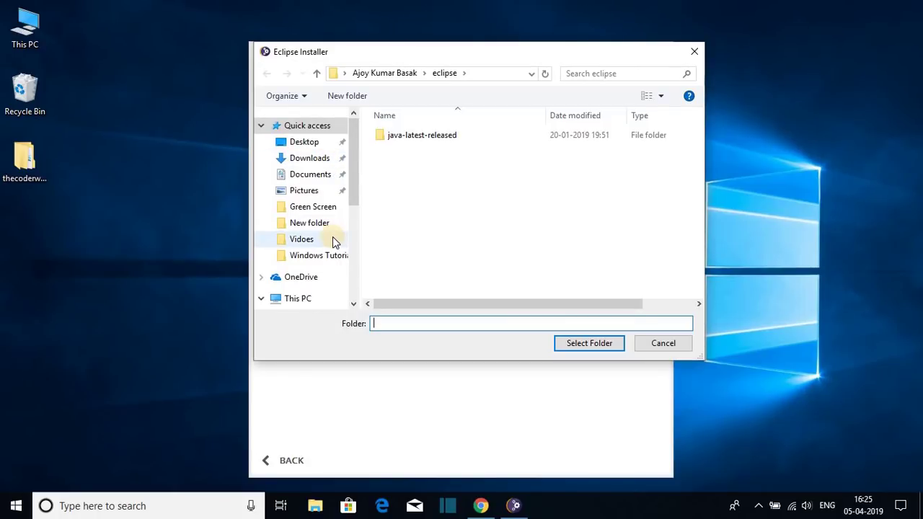
left_click(702, 49)
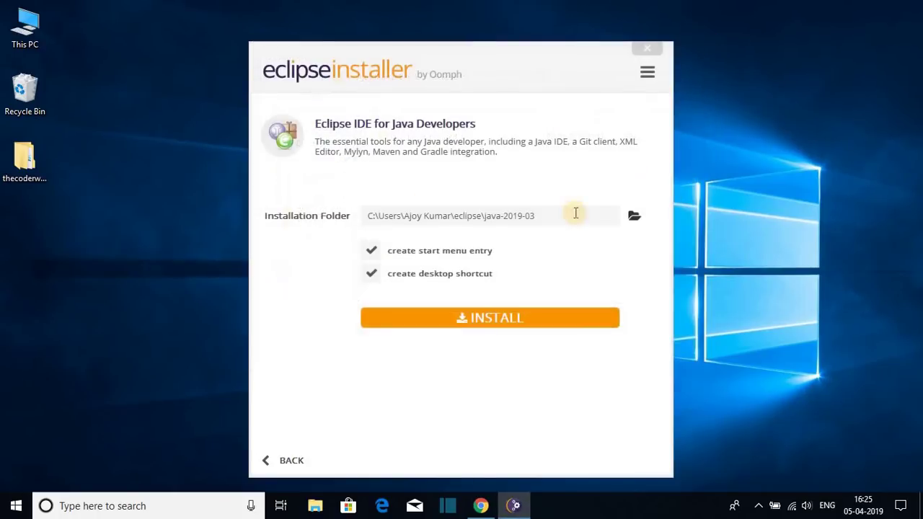
left_click(479, 321)
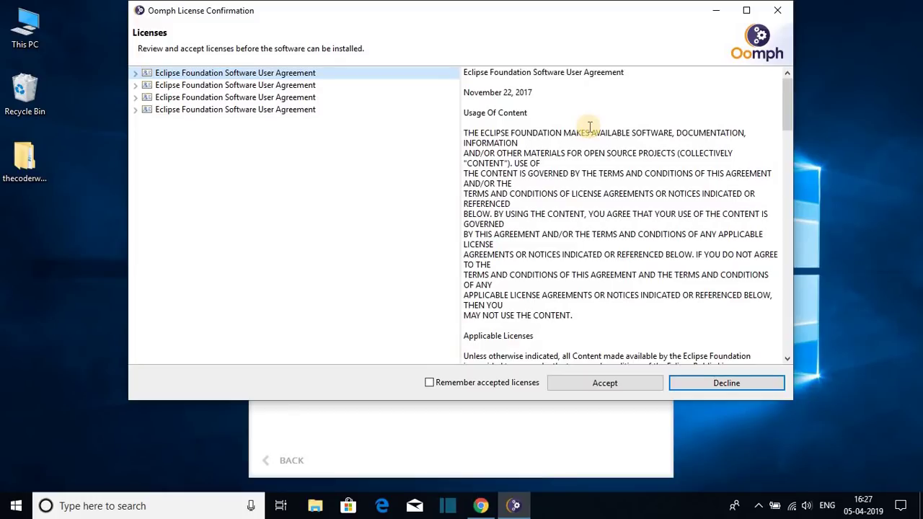
- Accept the license agreements, trust both certificates, and launch the installed Eclipse IDE
left_click(625, 387)
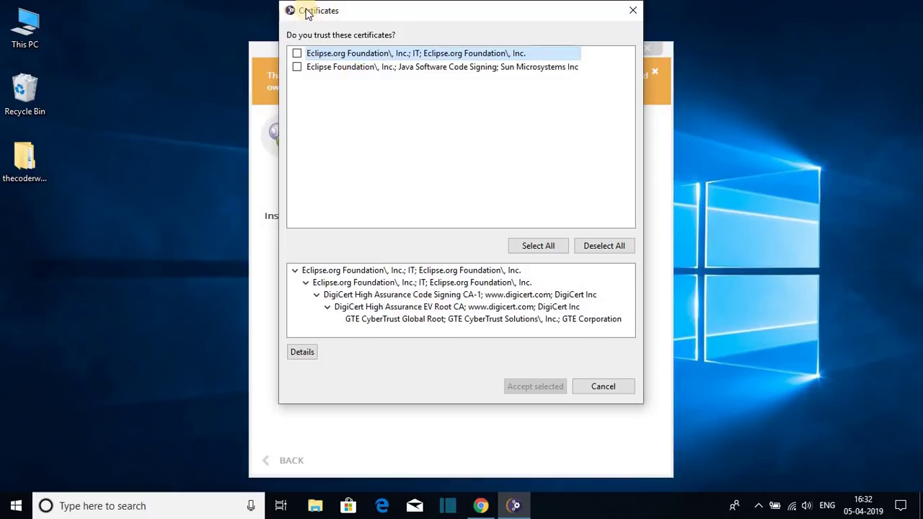
left_click(553, 251)
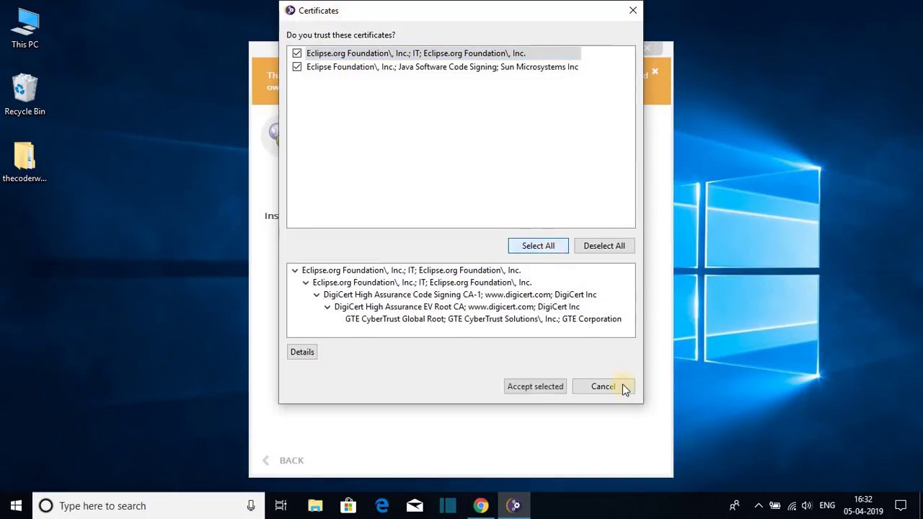
left_click(535, 387)
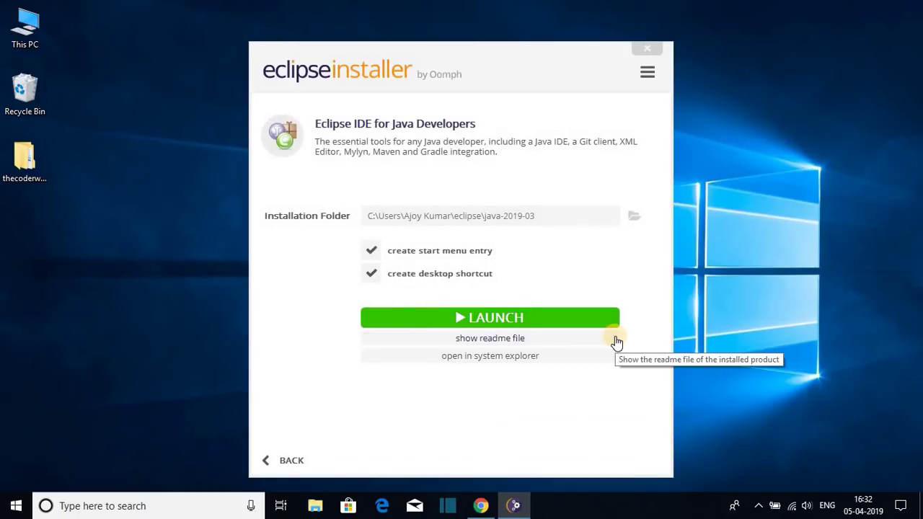
left_click(496, 320)
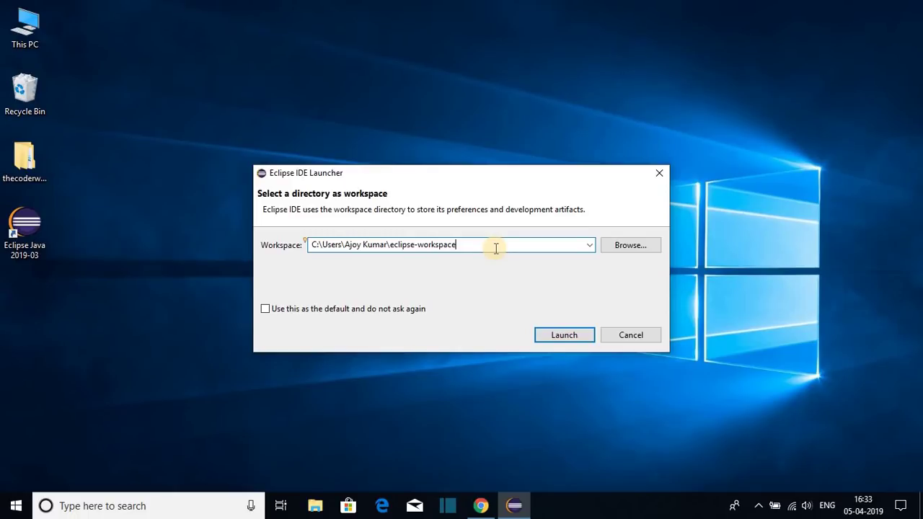
- Keep the default eclipse-workspace directory and start Eclipse IDE
left_click(628, 248)
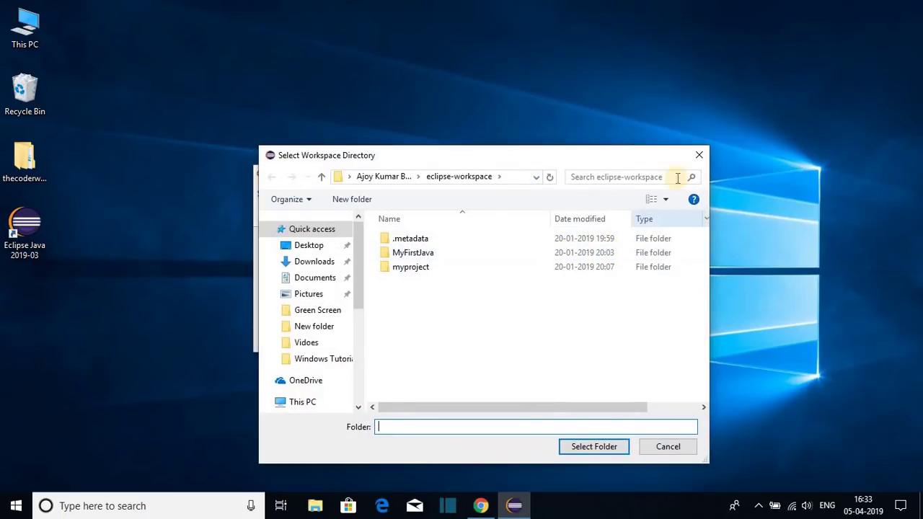
left_click(698, 157)
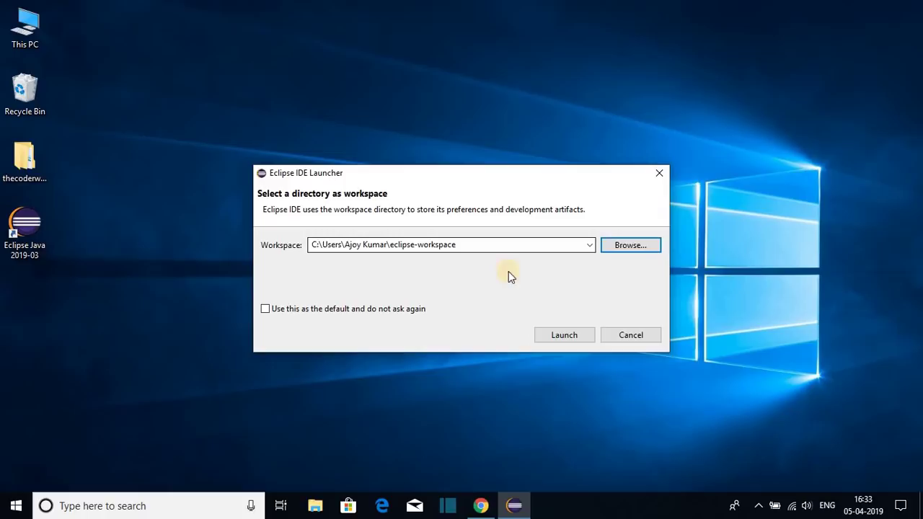
left_click(571, 336)
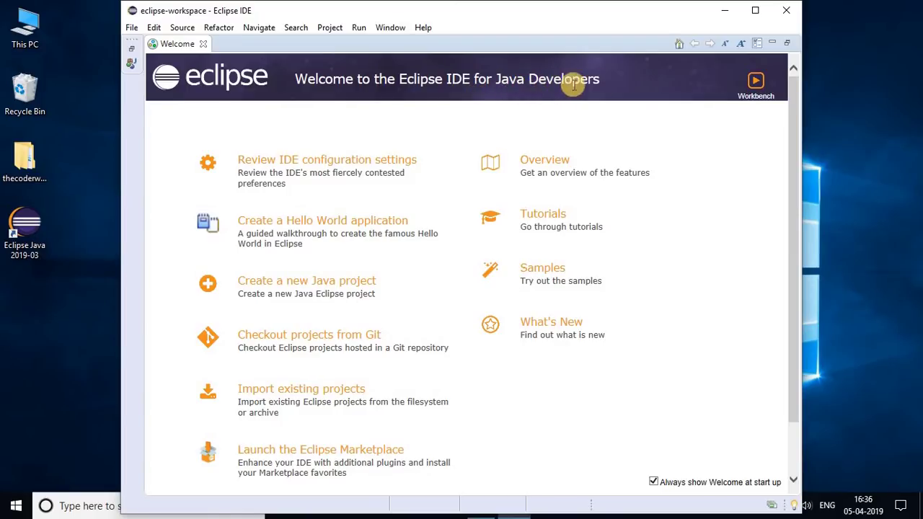
- Maximize Eclipse, close the Welcome page, and show the File > New submenu
left_click(755, 11)
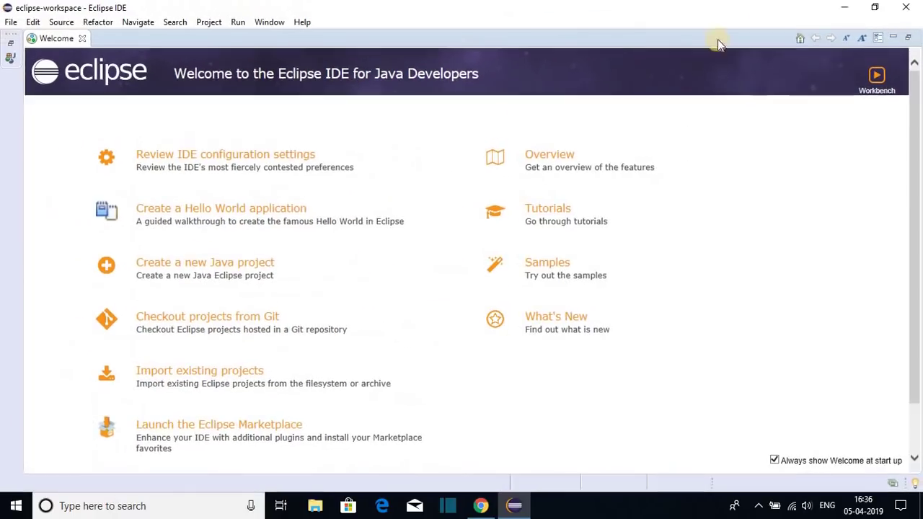
left_click(82, 39)
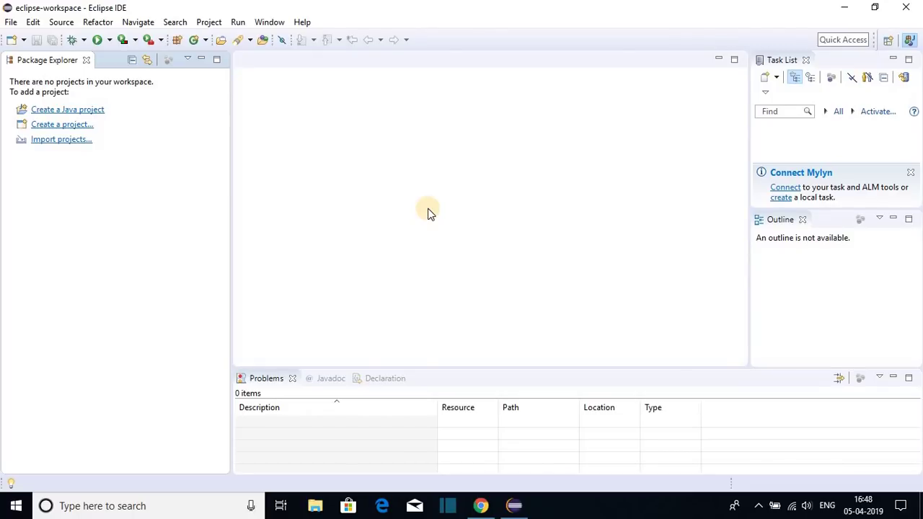
left_click(10, 22)
mouse_move(29, 41)
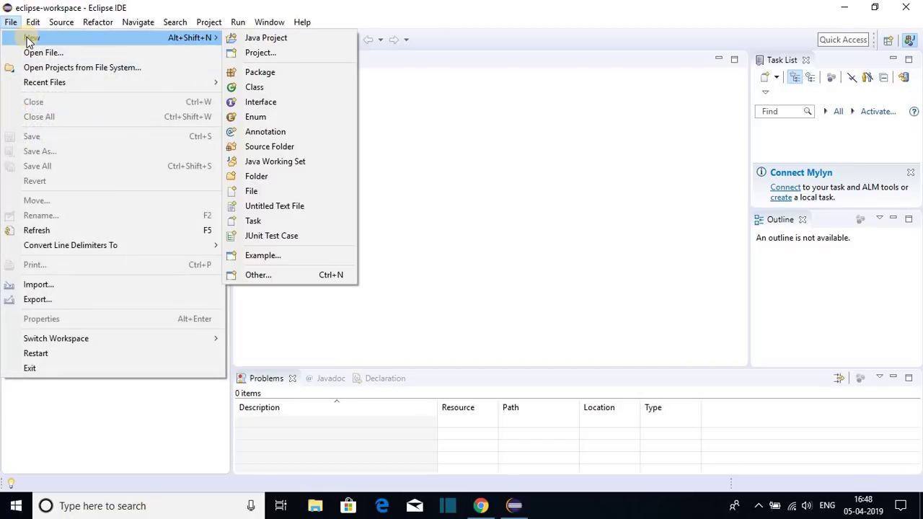
- Start a new Java Project named myproject and advance to its Java Settings page
left_click(262, 40)
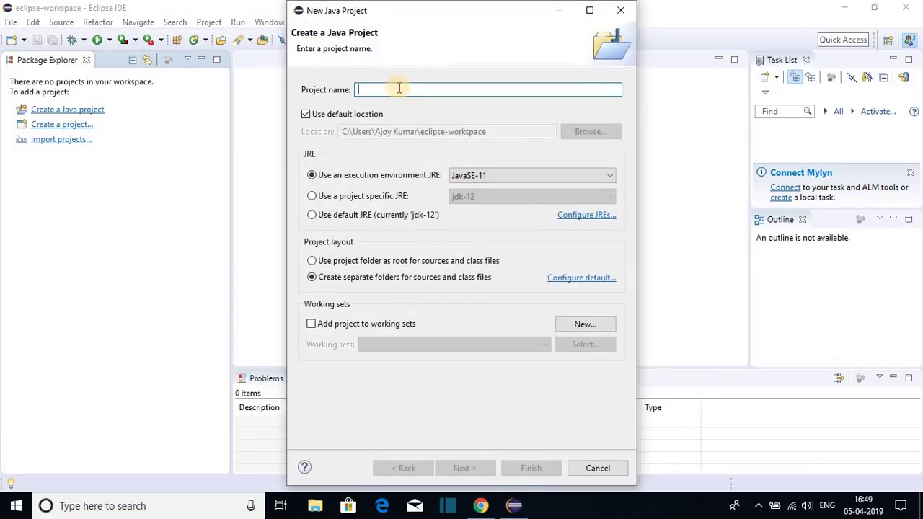
left_click(404, 91)
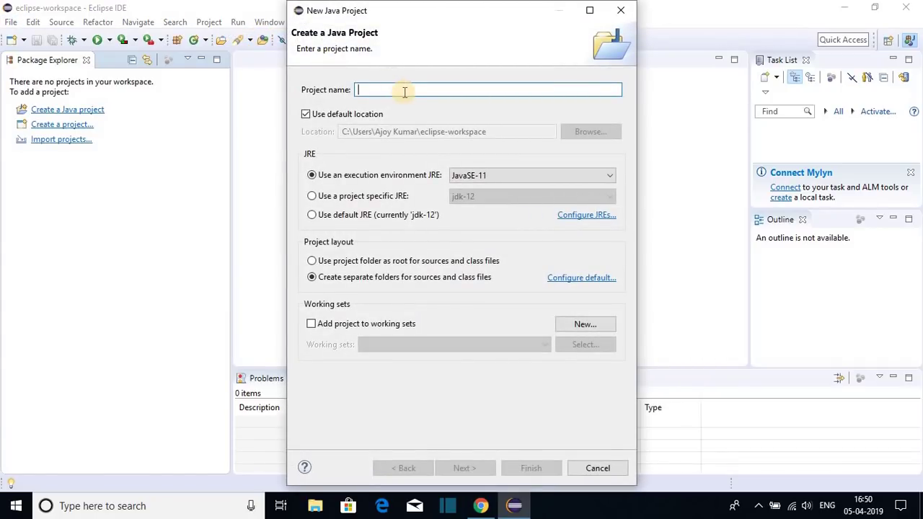
type("my")
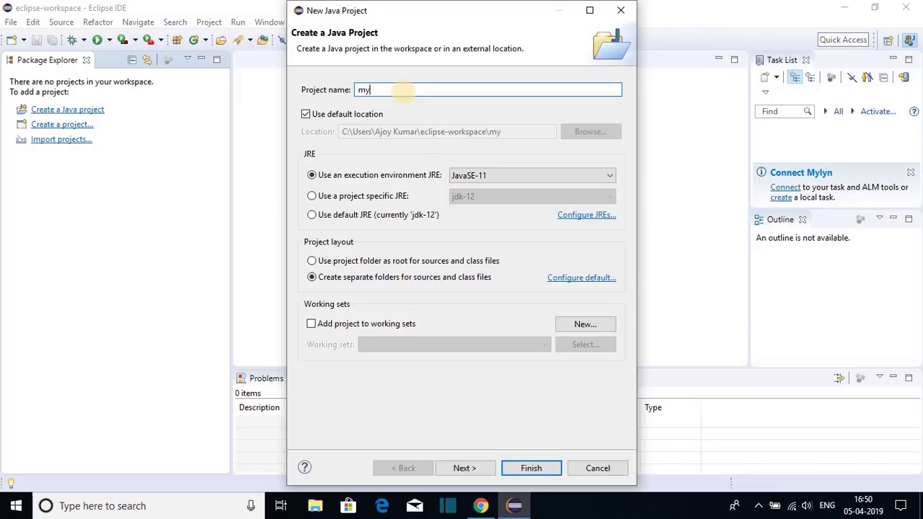
type("project")
left_click(462, 468)
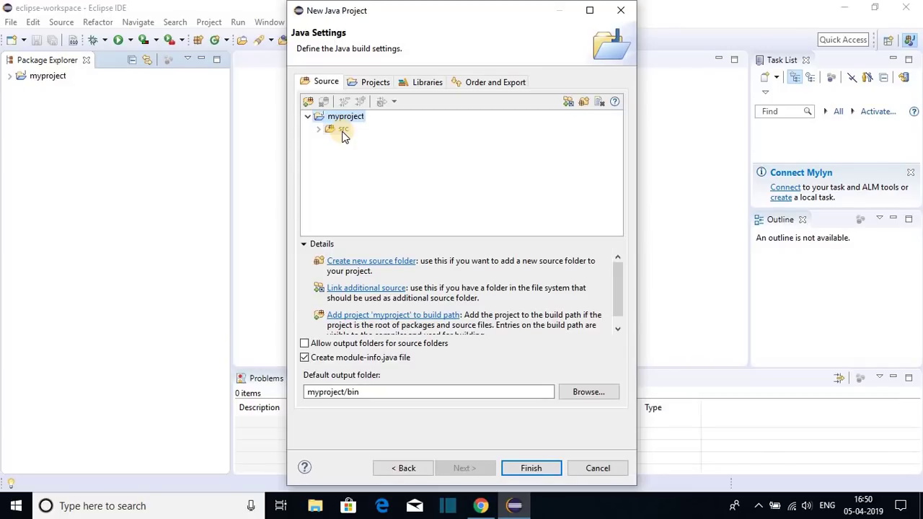
- Finish the myproject wizard and create its module-info.java file
left_click(537, 469)
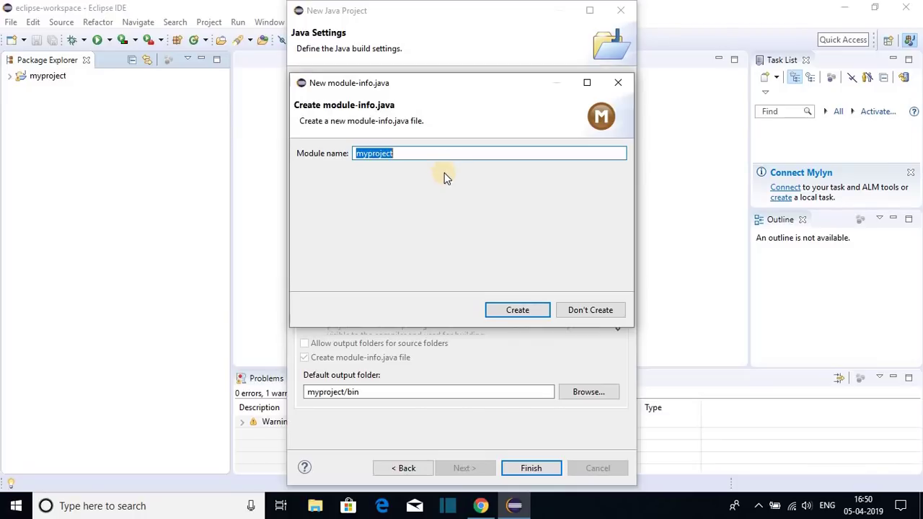
left_click(520, 311)
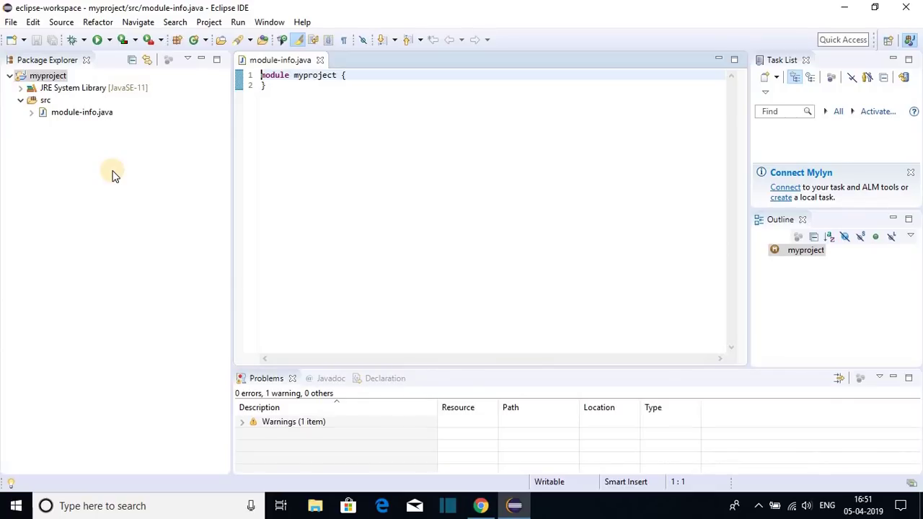
- Add class MyJava to src with a generated public static void main(String[] args) stub
left_click(48, 101)
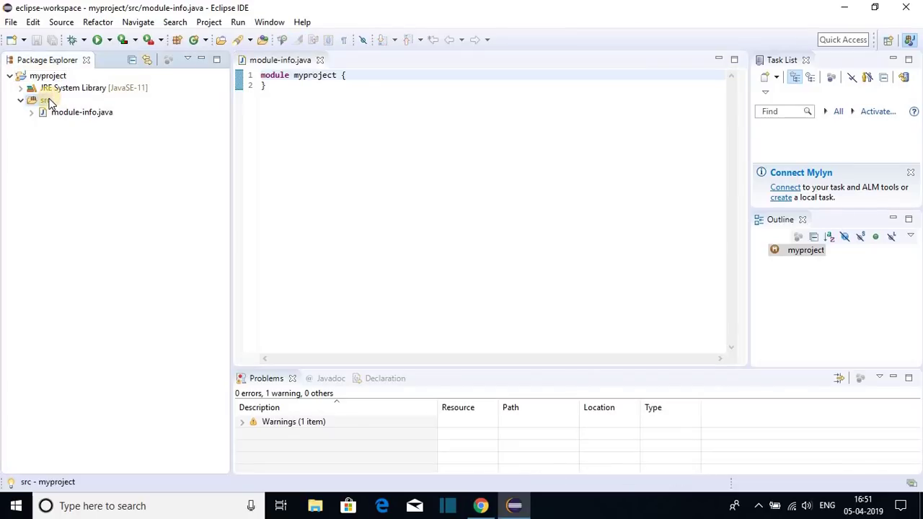
right_click(48, 101)
mouse_move(138, 80)
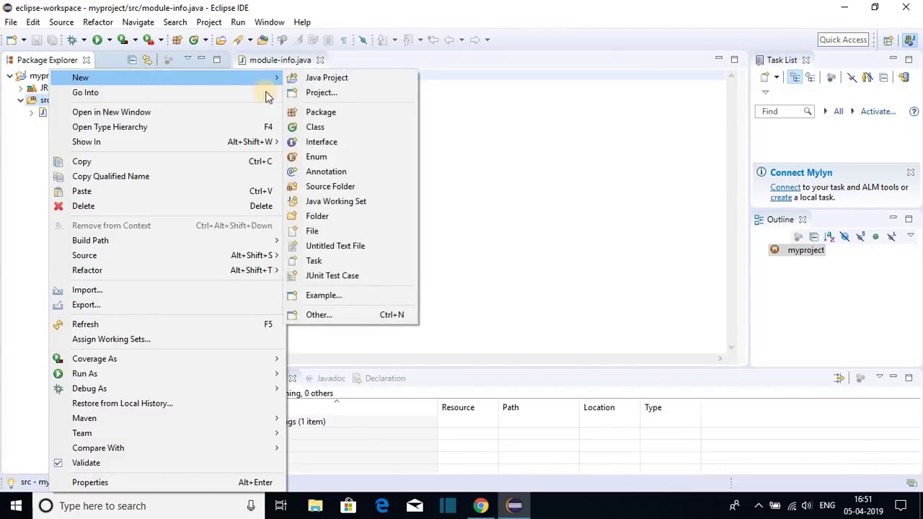
left_click(328, 127)
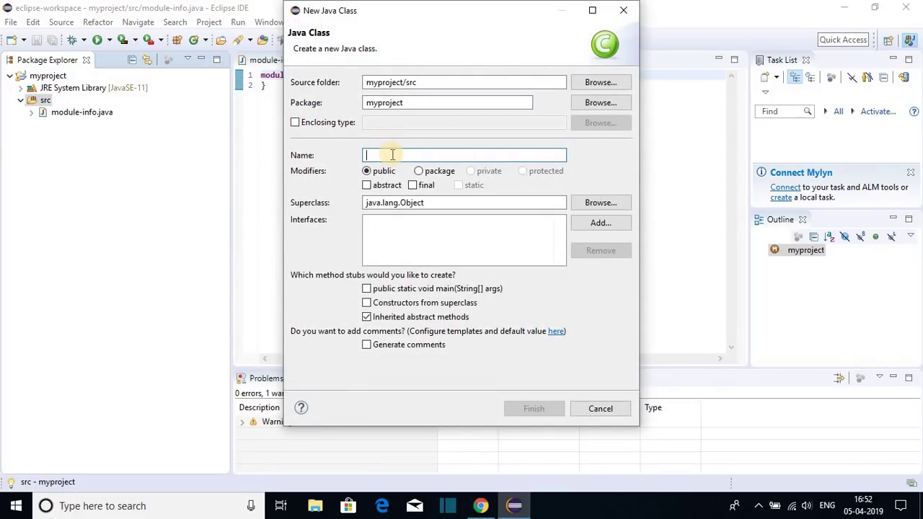
type("M")
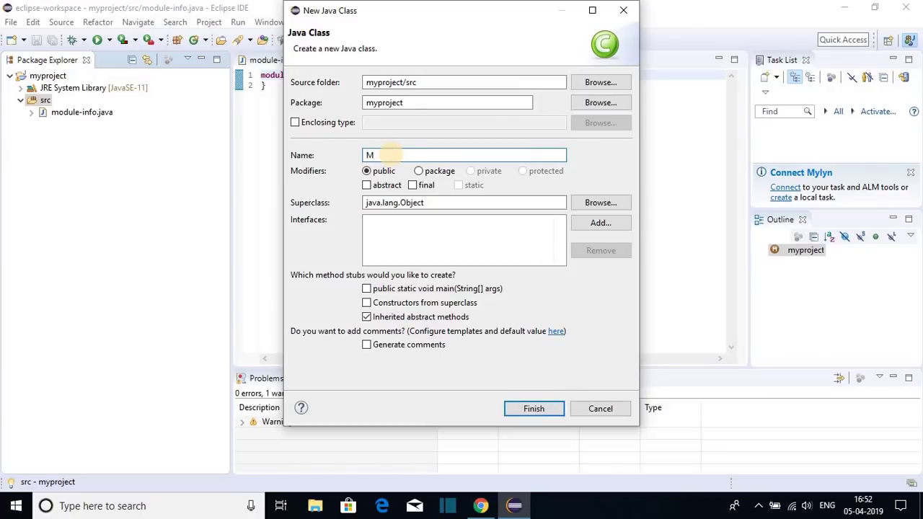
type("yJava")
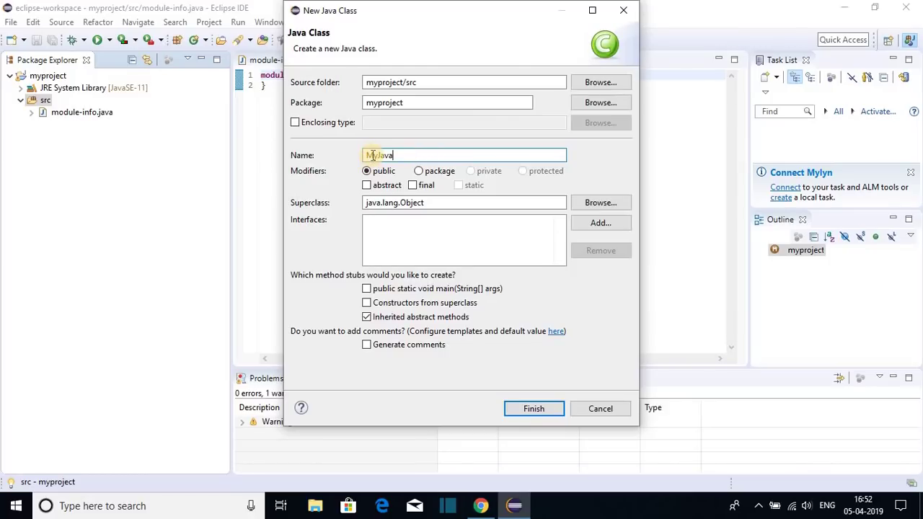
left_click(366, 288)
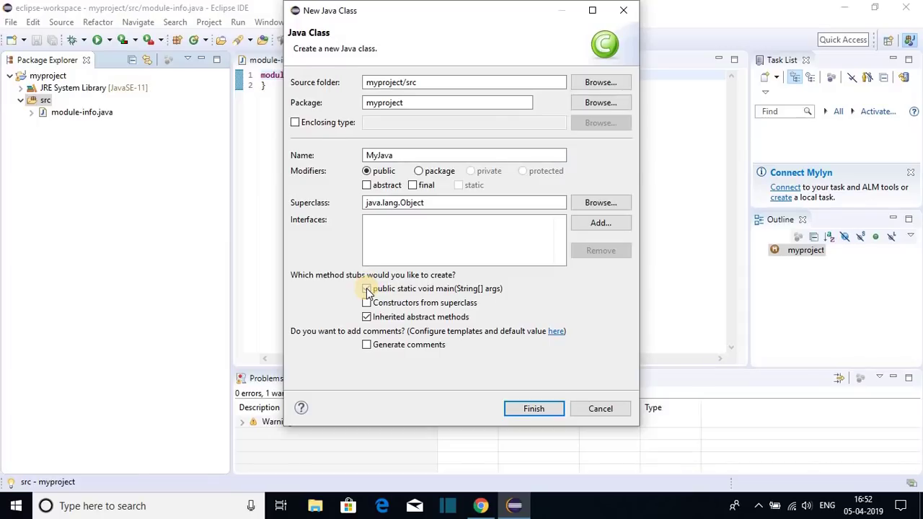
left_click(530, 408)
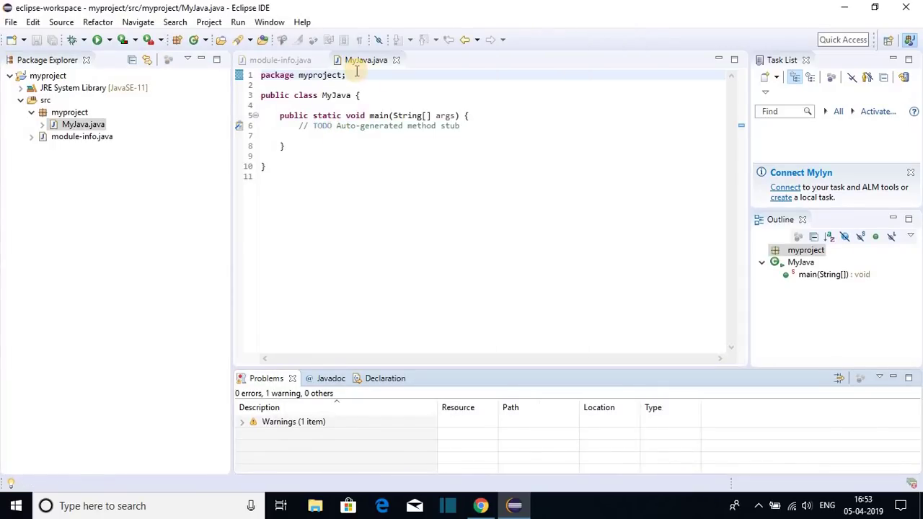
- Add the statement System.out.println("Hello World"); below the TODO comment in MyJava's main method
left_click(474, 127)
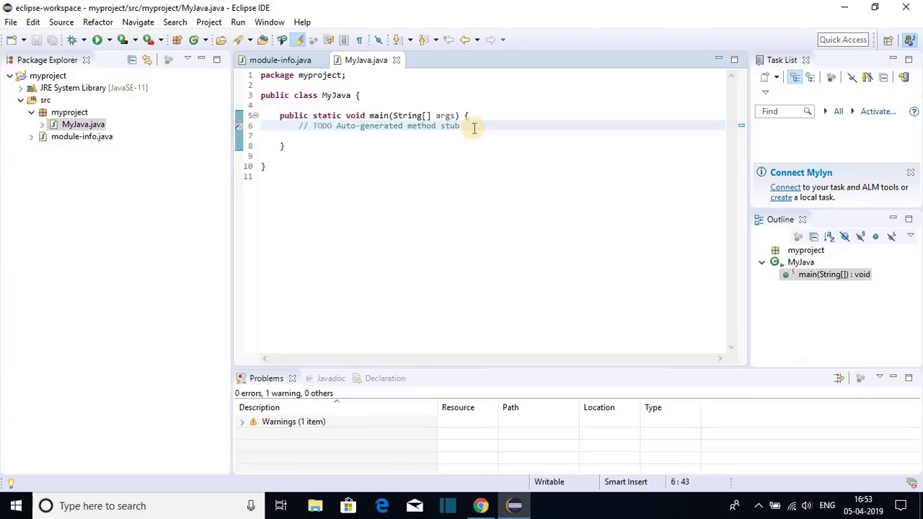
key("Return")
key("Return")
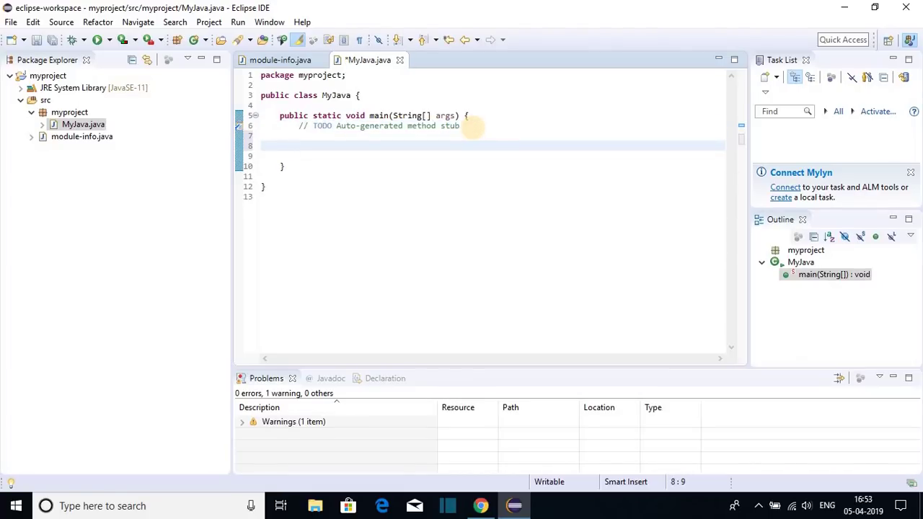
type("System.ou")
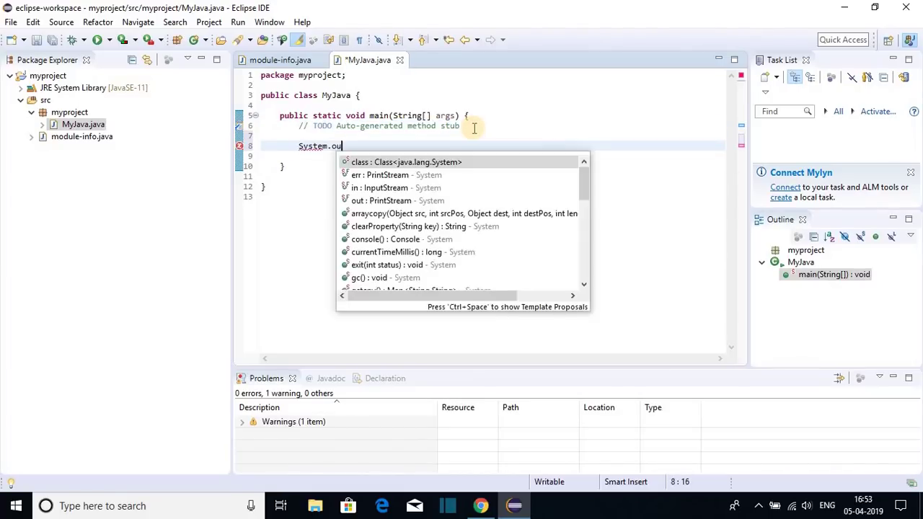
type("t.printl")
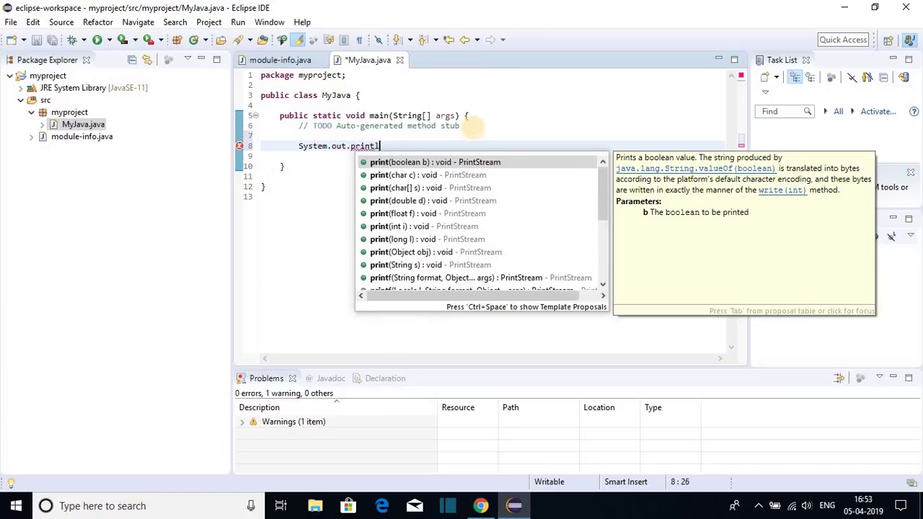
key("Escape")
type("n()")
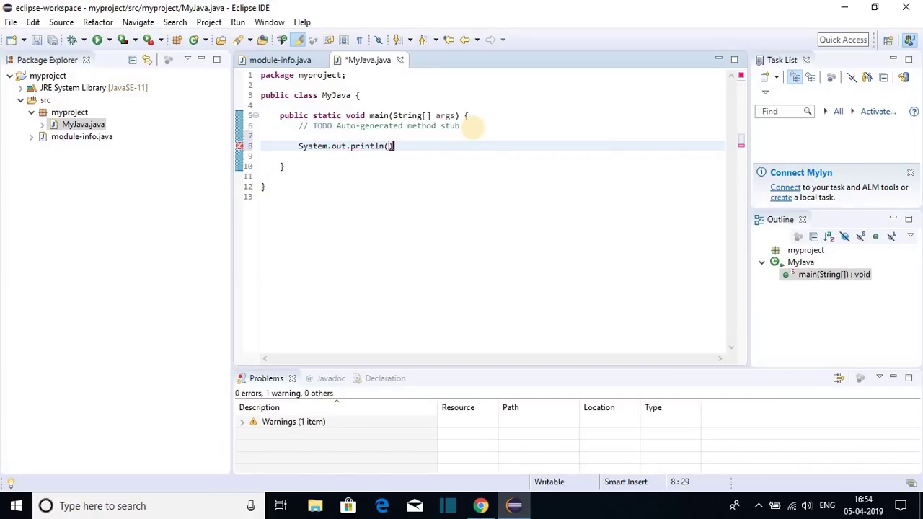
type("\"Hello World\")")
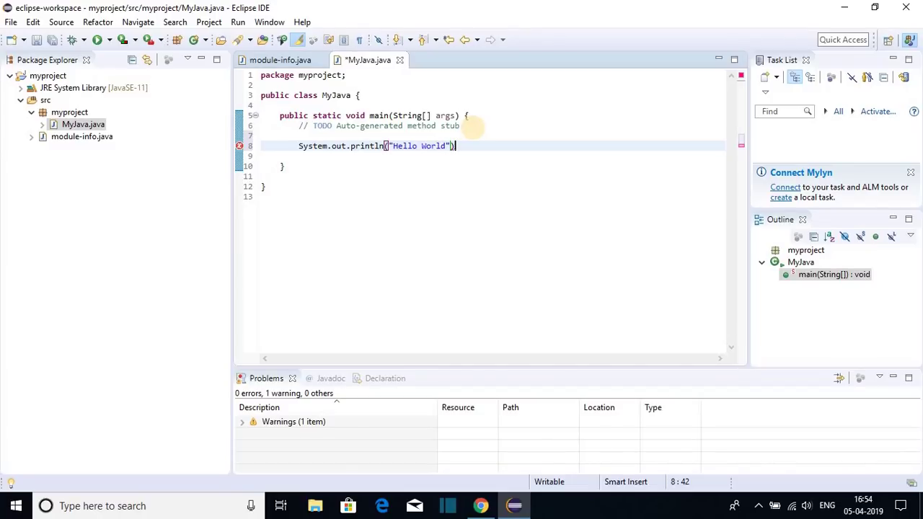
type(";")
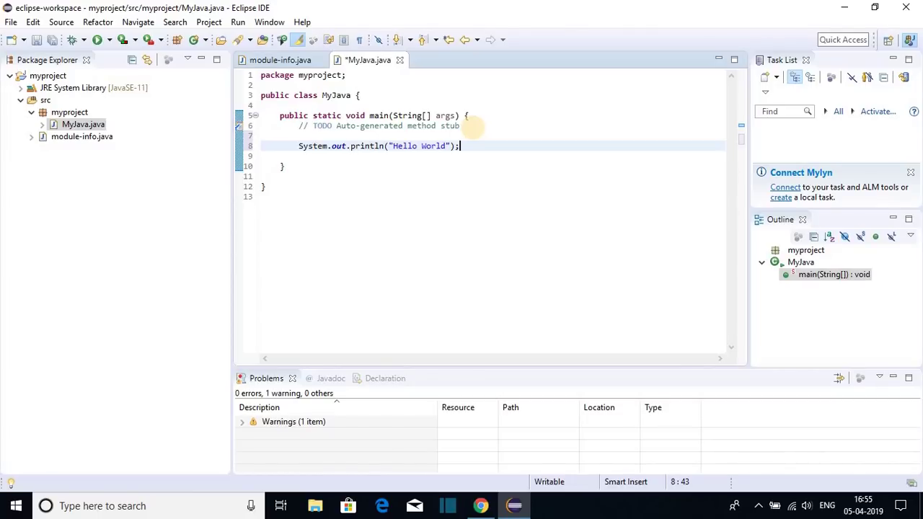
- Save MyJava.java and run it, then restore the Eclipse window to a smaller size
left_click(97, 40)
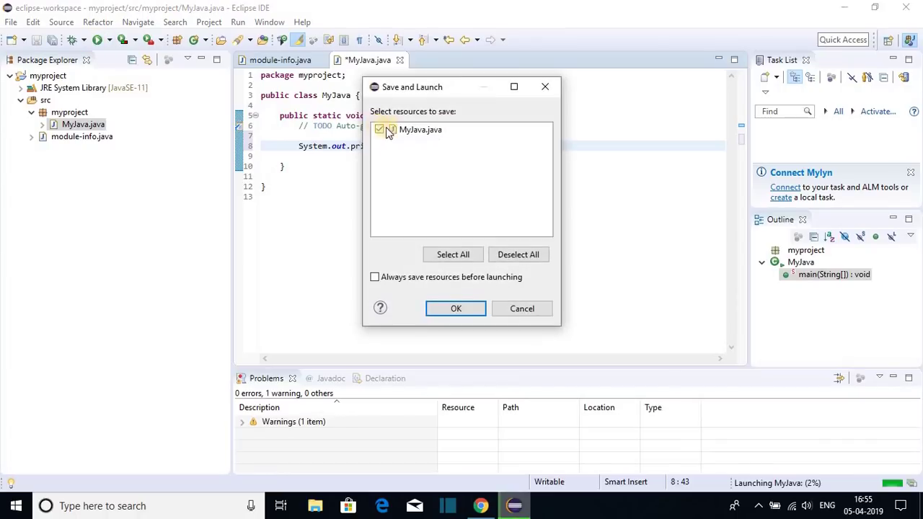
left_click(456, 307)
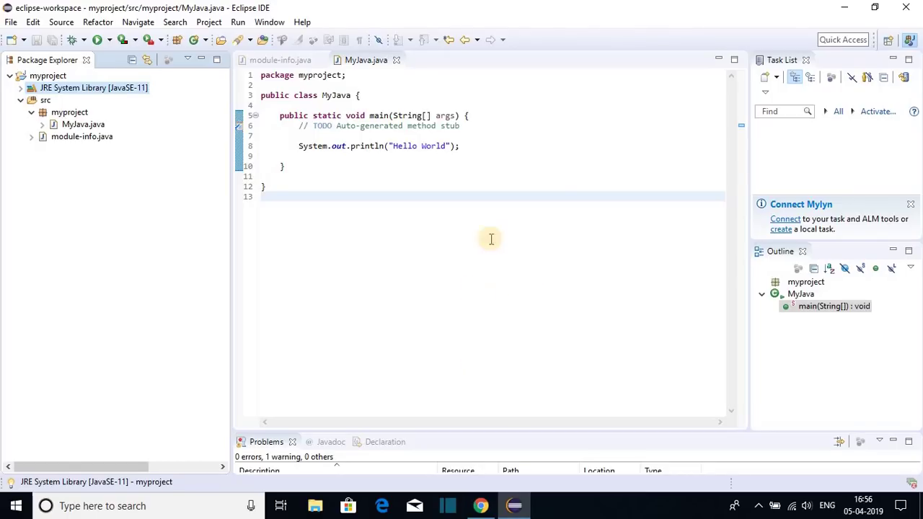
left_click(875, 8)
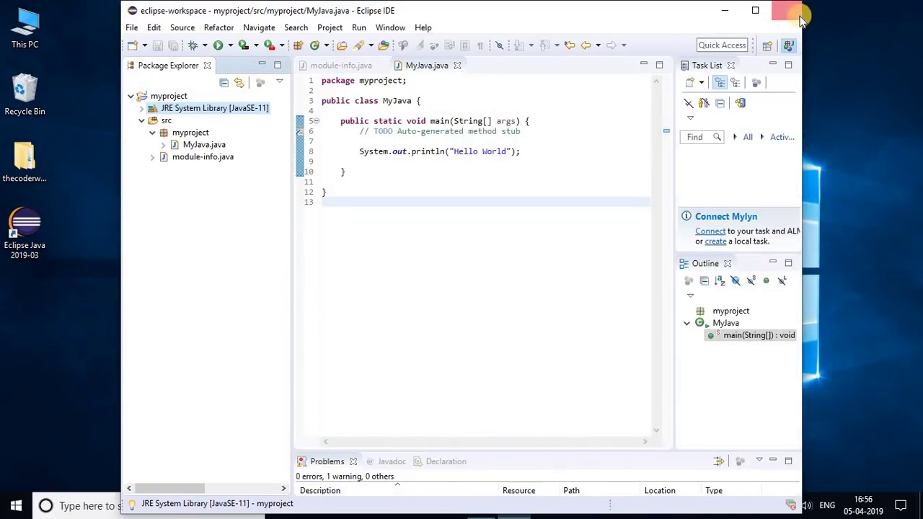